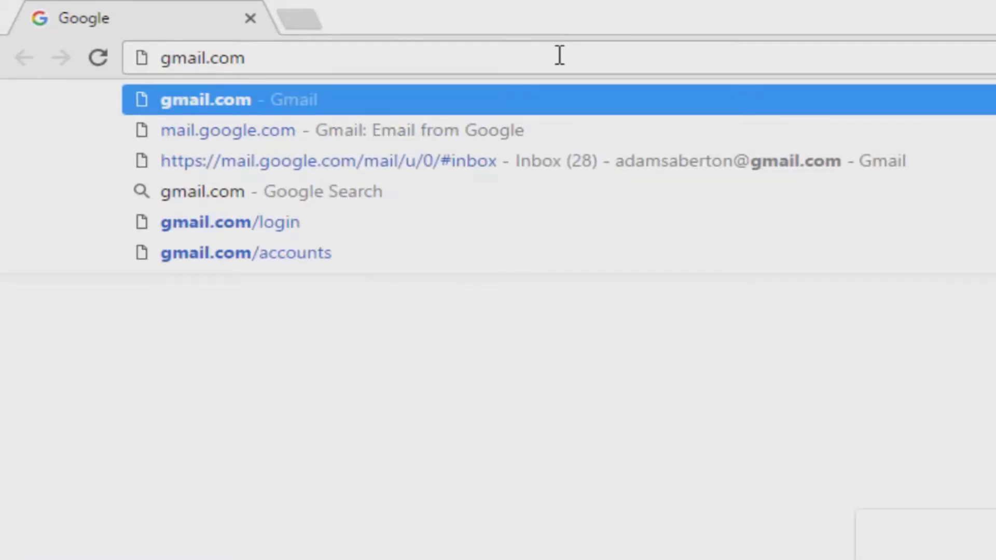
Load gmail.com to show the inbox and open its settings menu
key("Return")
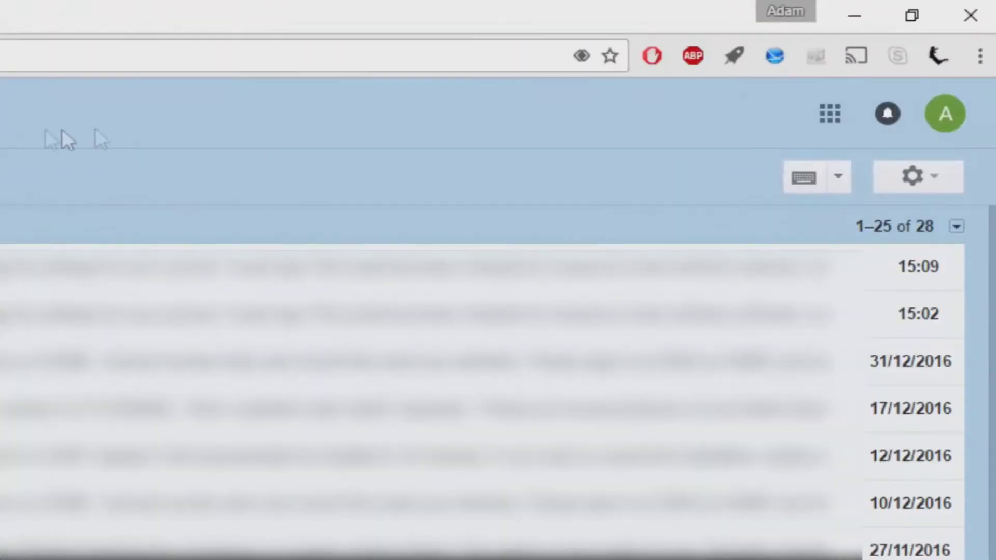
left_click(942, 180)
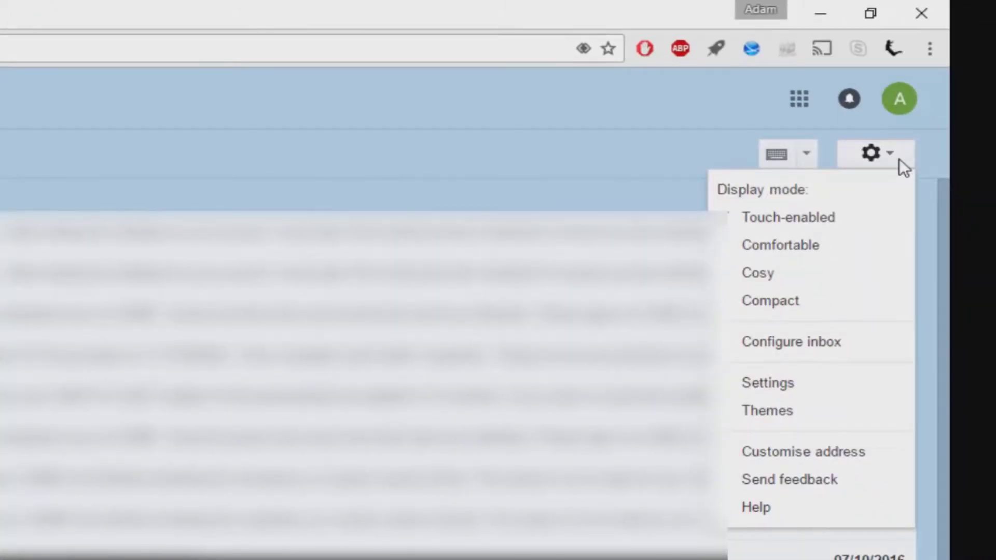
In Gmail's Forwarding and POP/IMAP settings, leave Enable IMAP selected
left_click(793, 390)
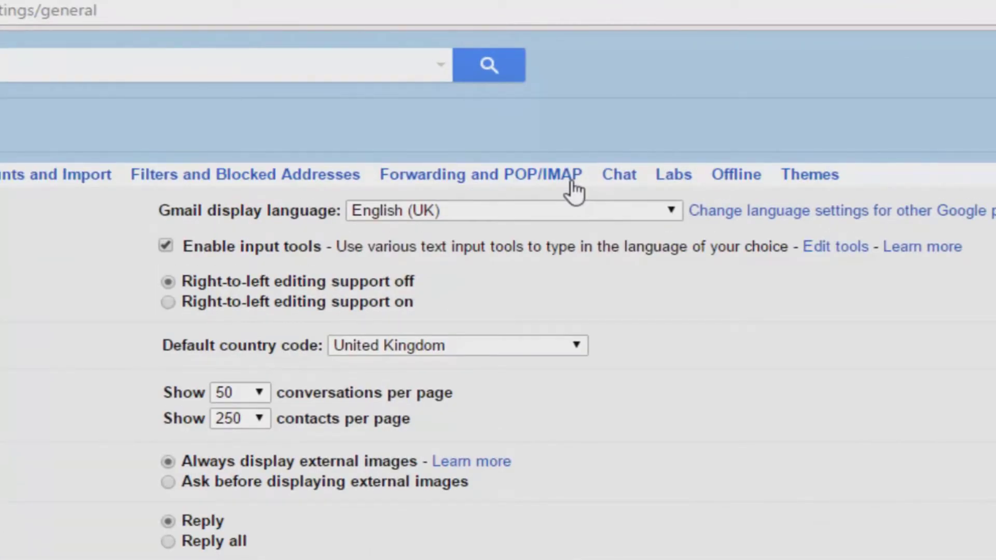
left_click(574, 193)
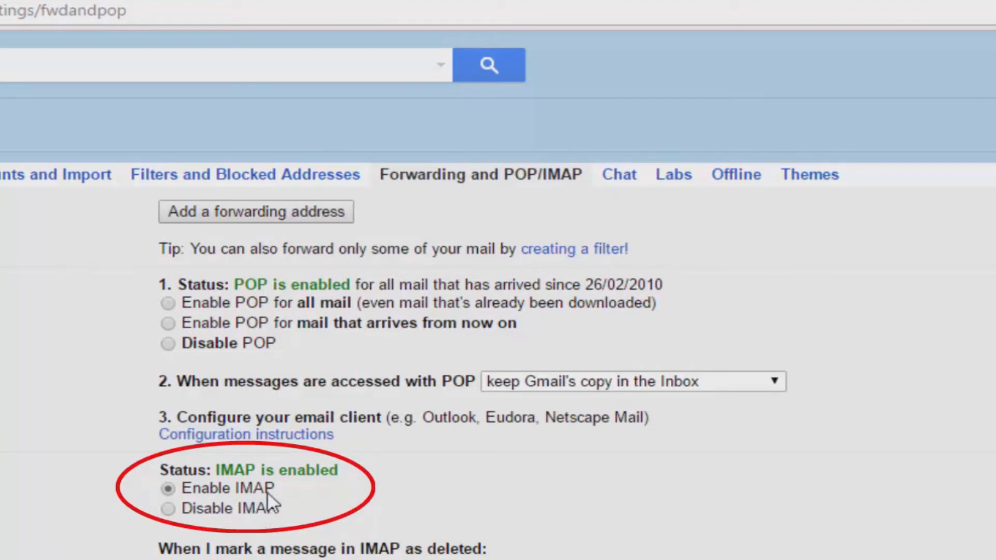
left_click(237, 508)
left_click(216, 488)
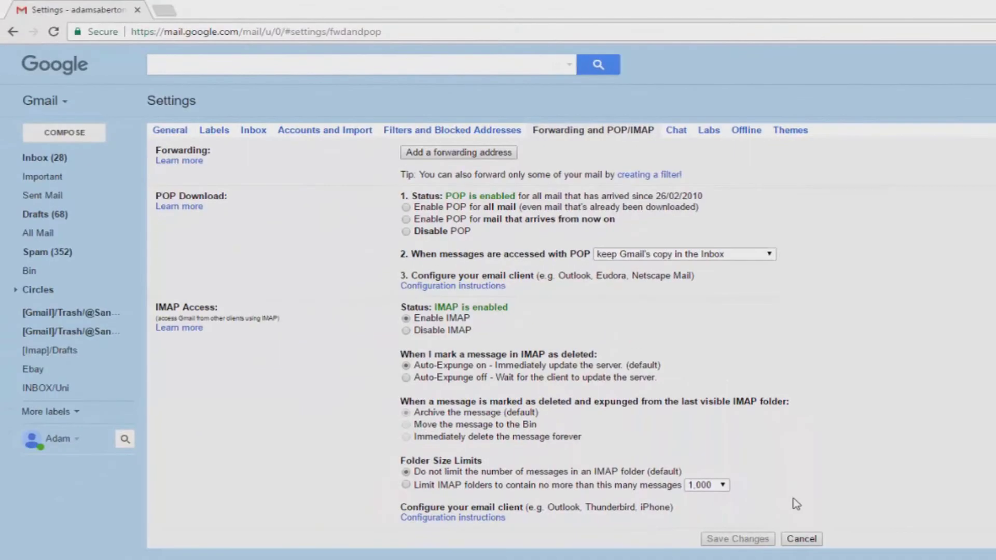
left_click(168, 509)
left_click(406, 319)
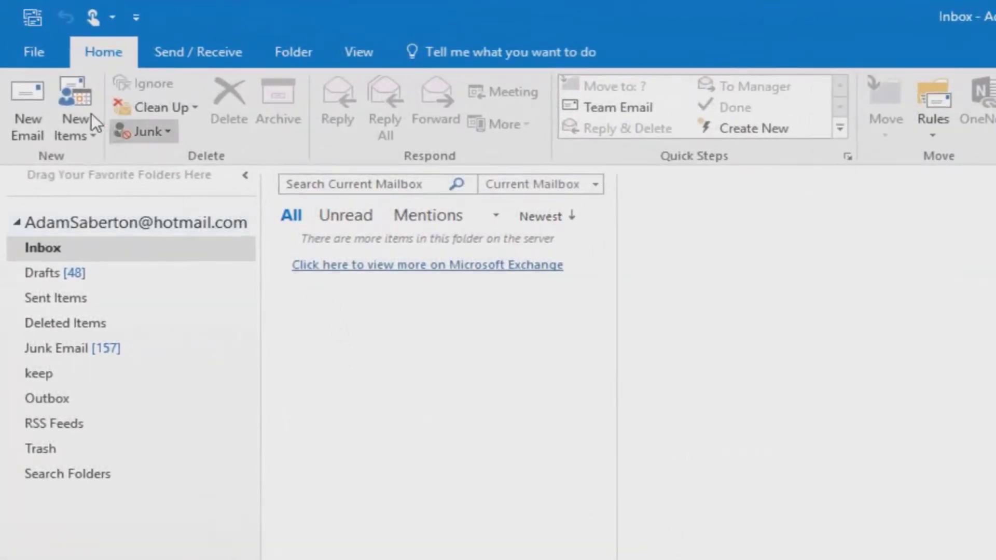
Open the File tab's Account Information page in Outlook
left_click(34, 54)
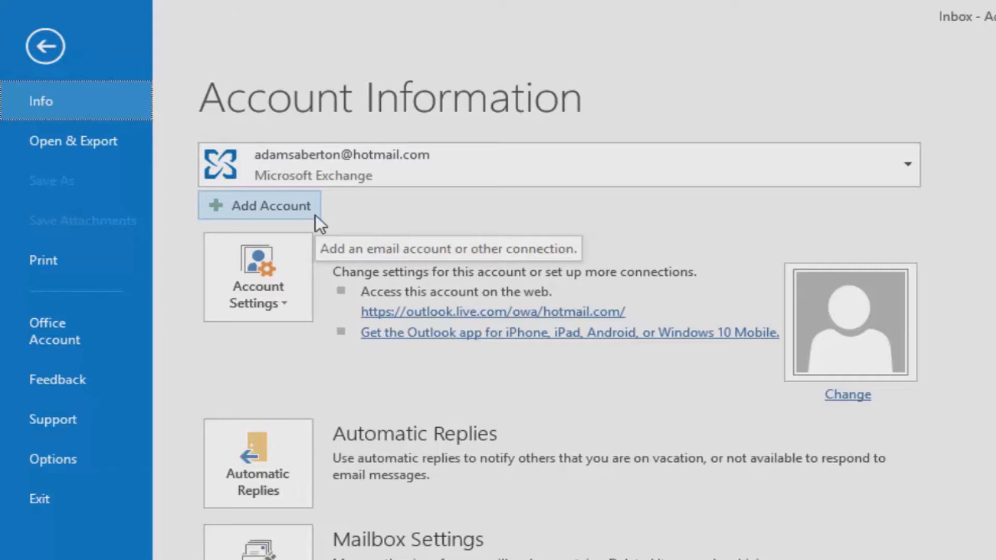
Add a new email account with the holder's name, Gmail address and password entered twice
left_click(315, 214)
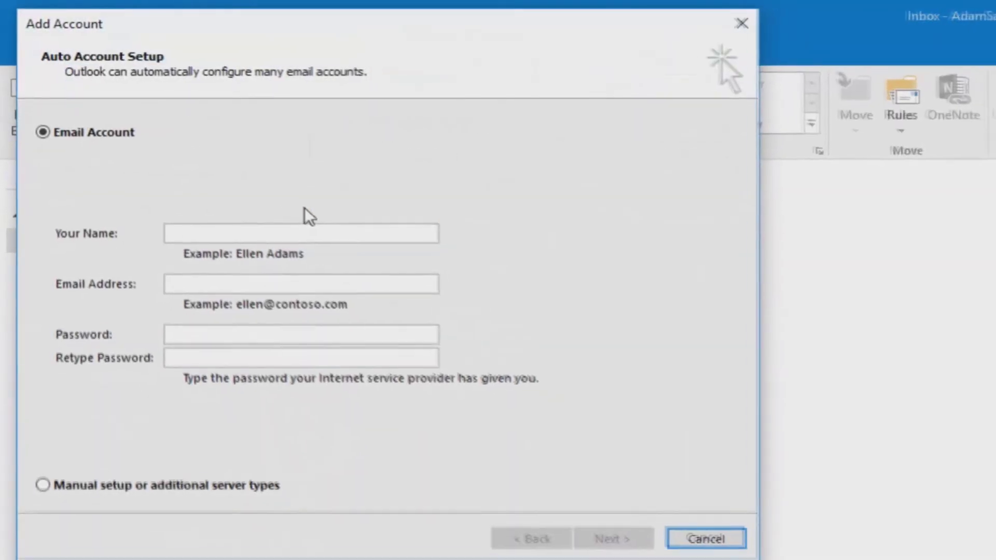
left_click(260, 234)
type("Adam")
key("Tab")
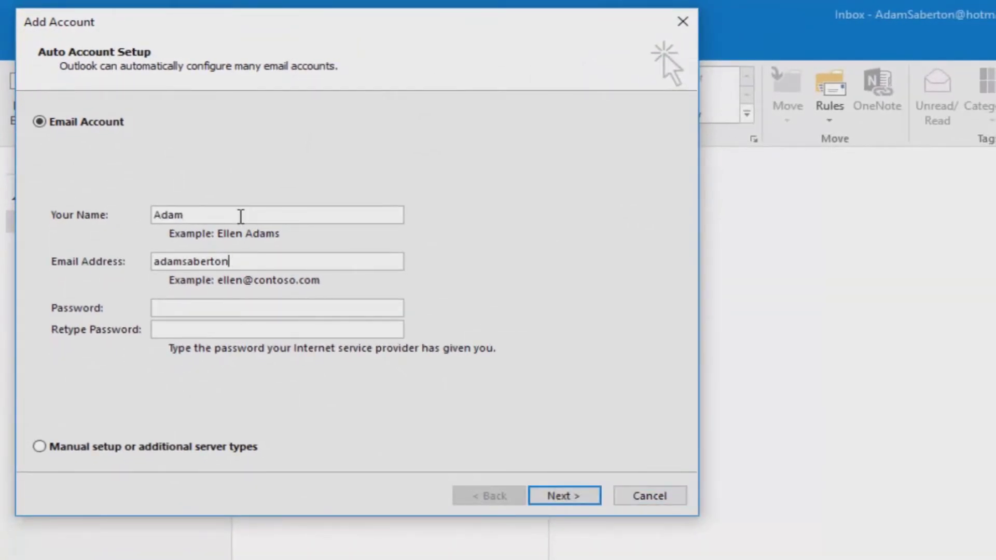
key("Tab")
type("**********")
key("Tab")
type("**********")
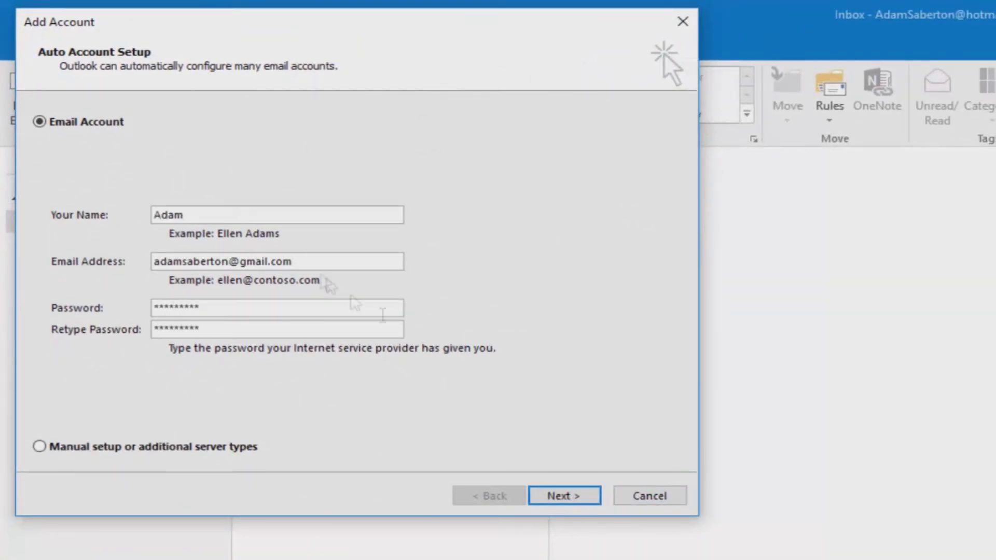
Run automatic setup and let the wizard configure the Gmail account as IMAP
left_click(596, 499)
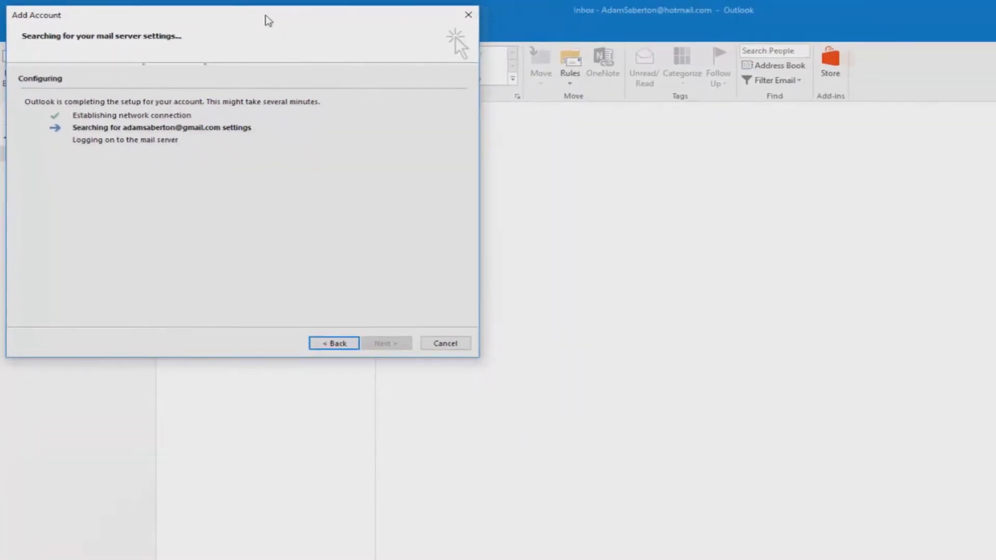
left_click_drag(360, 22, 561, 210)
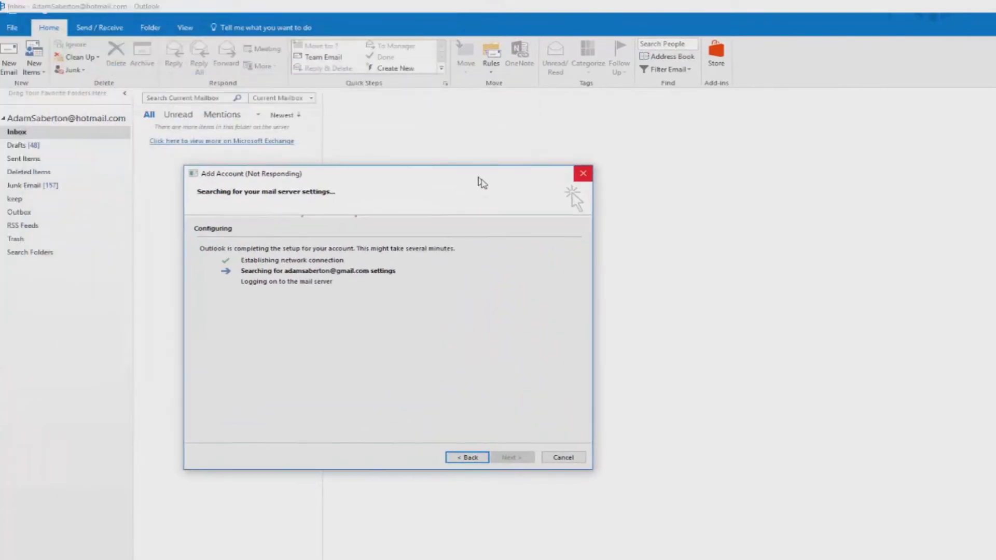
left_click_drag(482, 183, 492, 189)
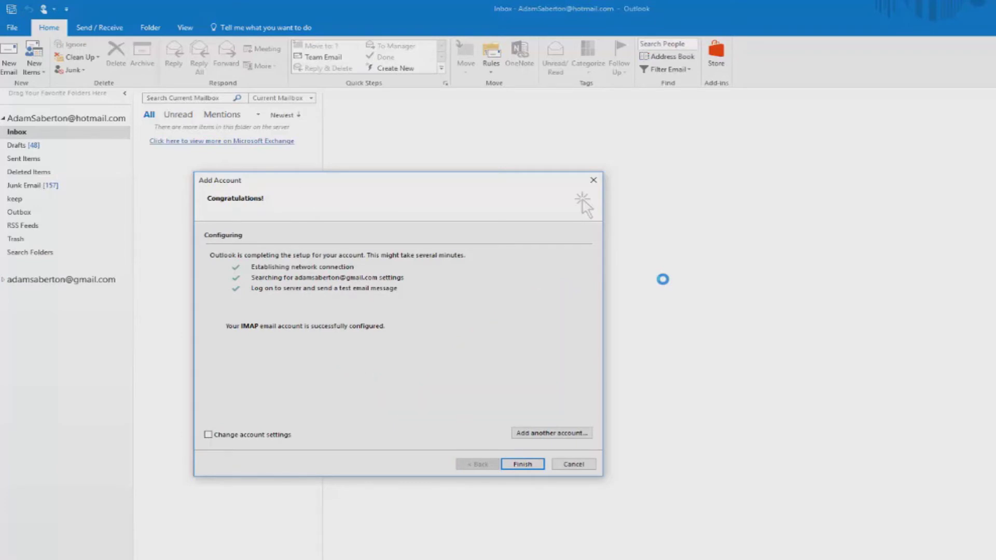
Finish the wizard, then collapse and re-expand the Gmail and Hotmail folder lists
left_click(535, 470)
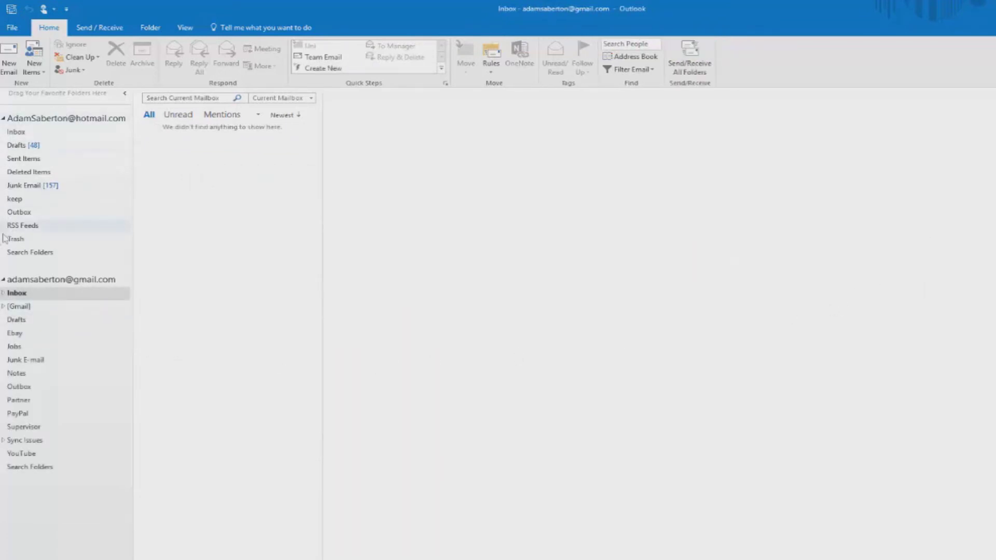
left_click(3, 280)
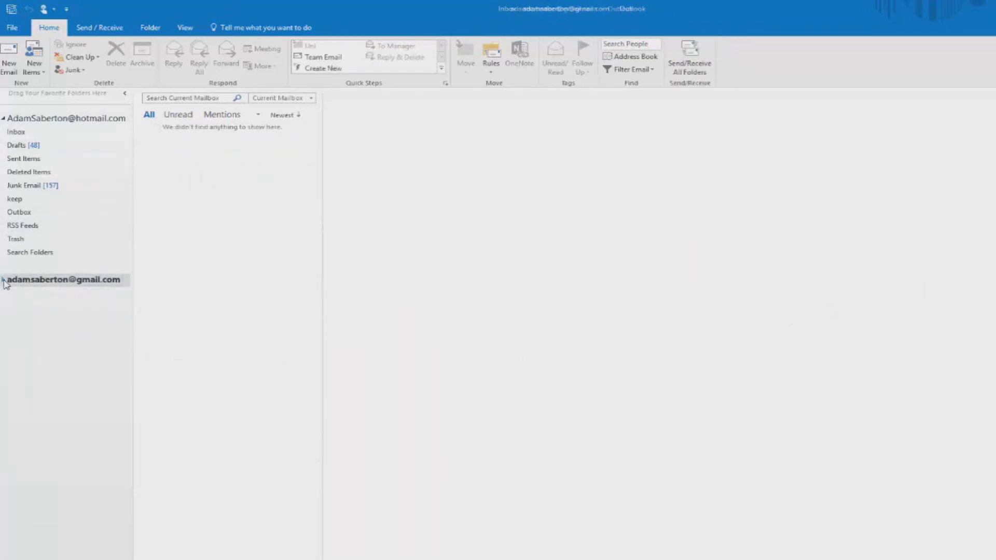
left_click(4, 119)
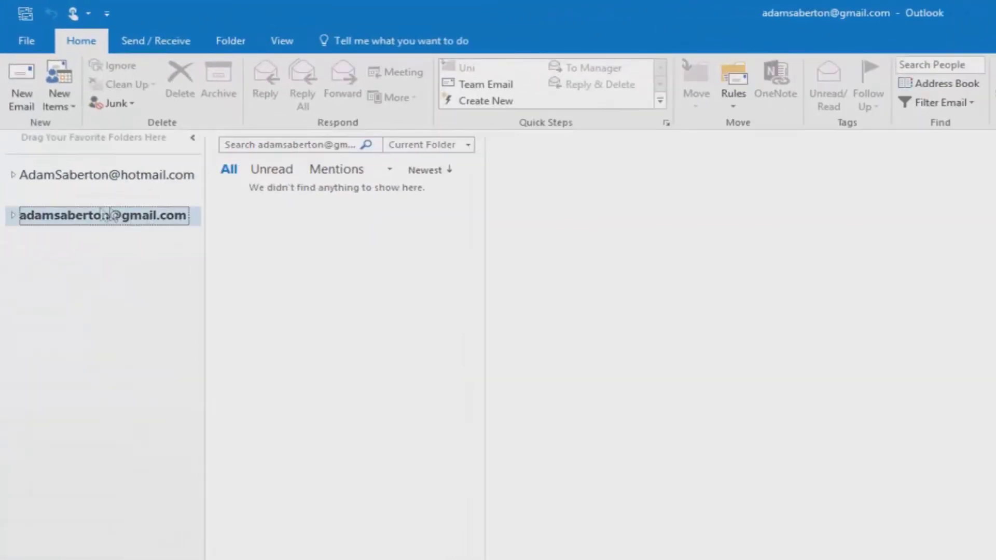
left_click(13, 175)
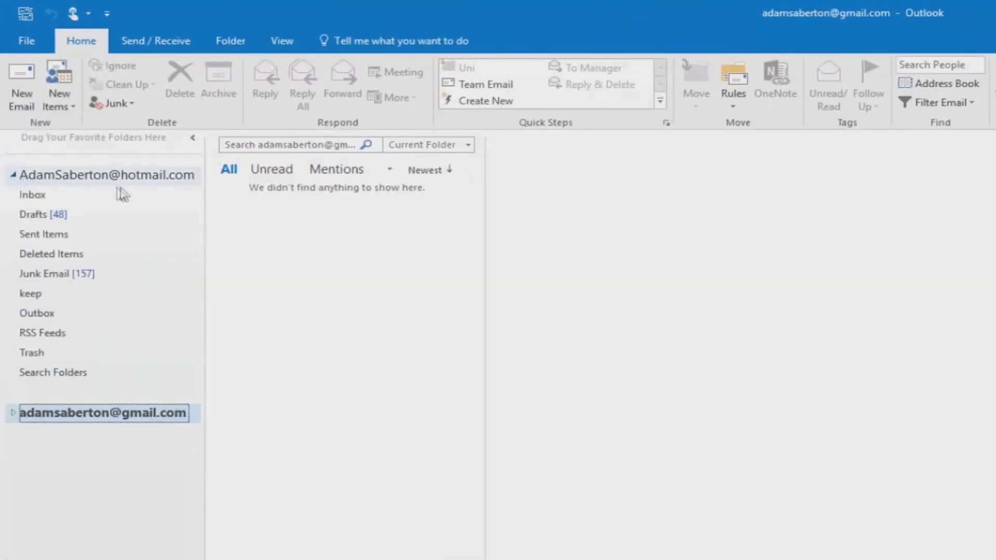
left_click(14, 413)
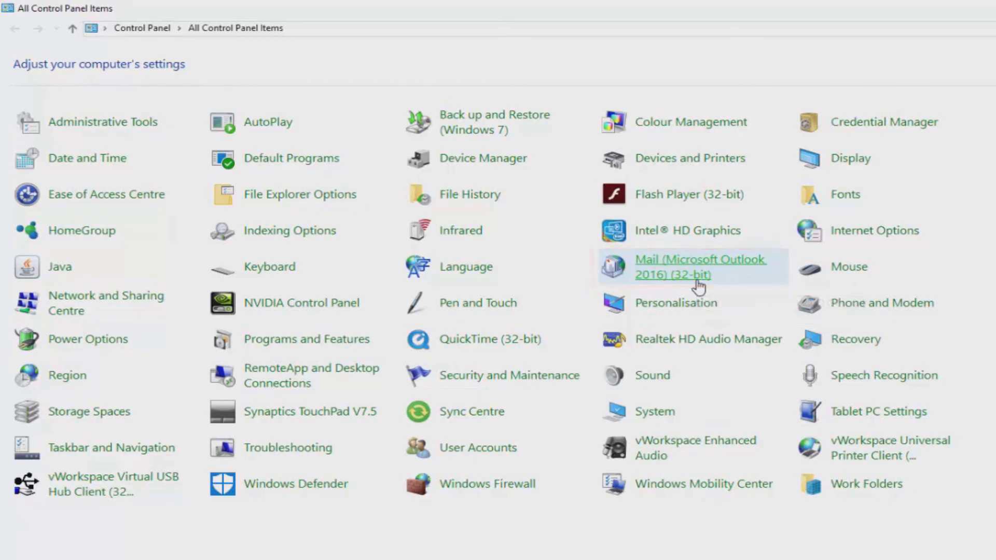
Open Mail (Microsoft Outlook 2016) (32-bit) from All Control Panel Items
left_click(699, 287)
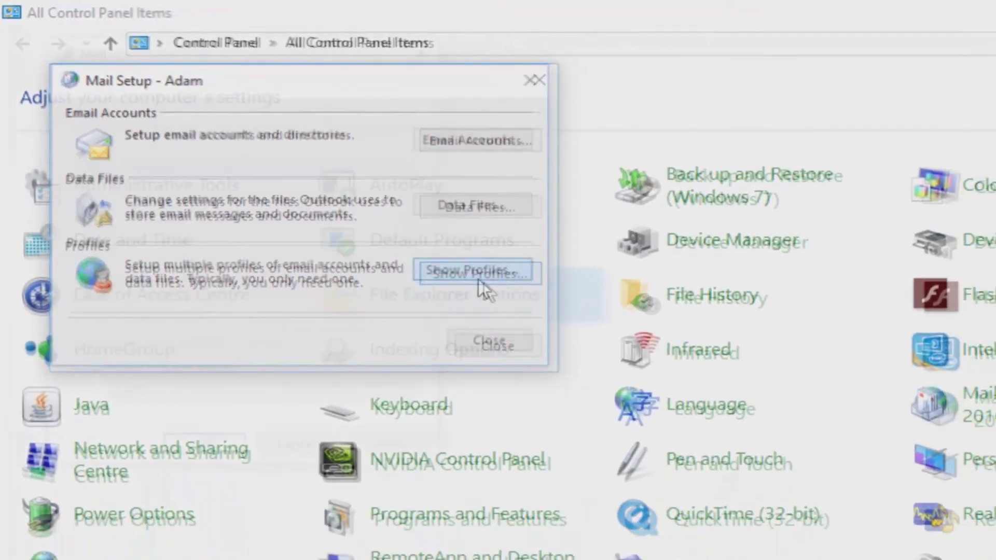
Create a new mail profile named after the account holder
left_click(586, 337)
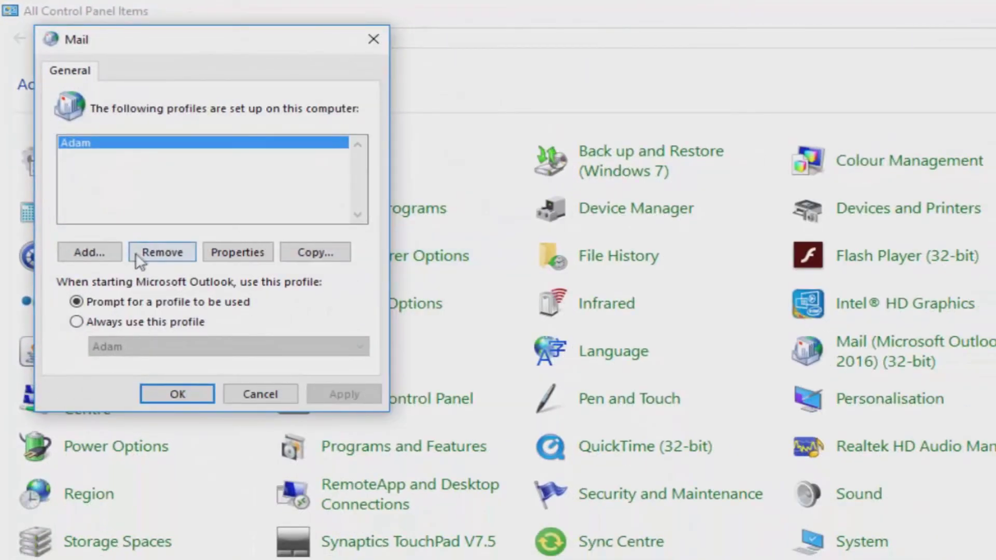
left_click(116, 258)
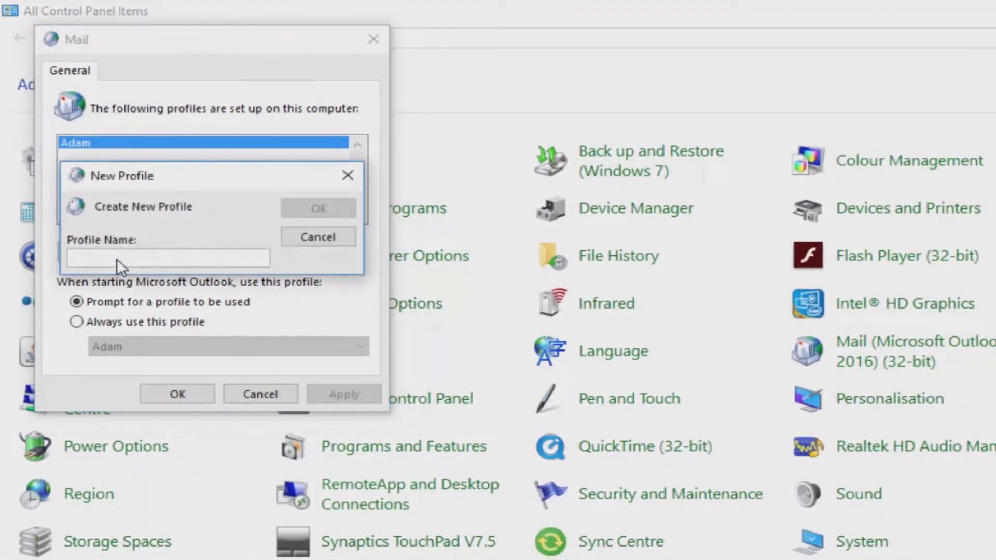
type("Adam Gmail")
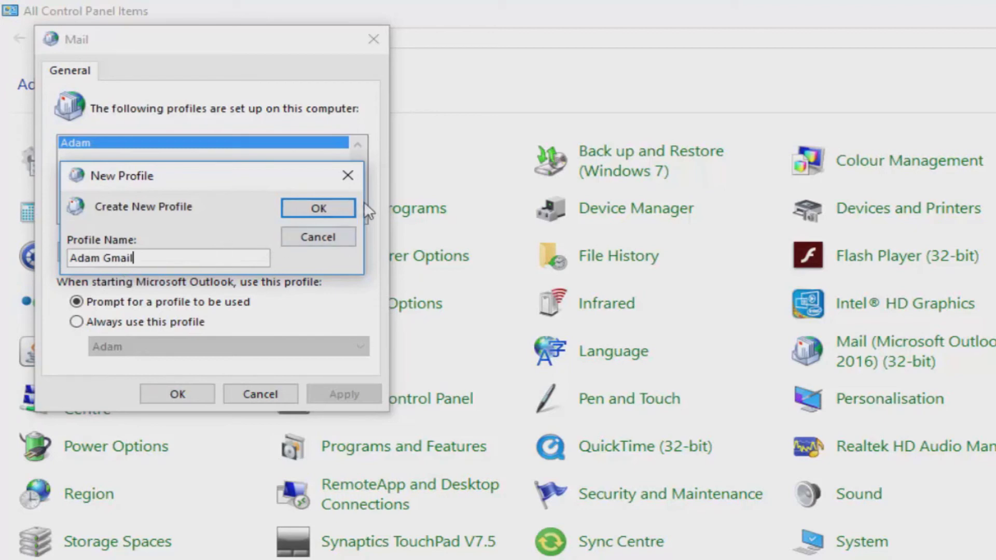
left_click(330, 205)
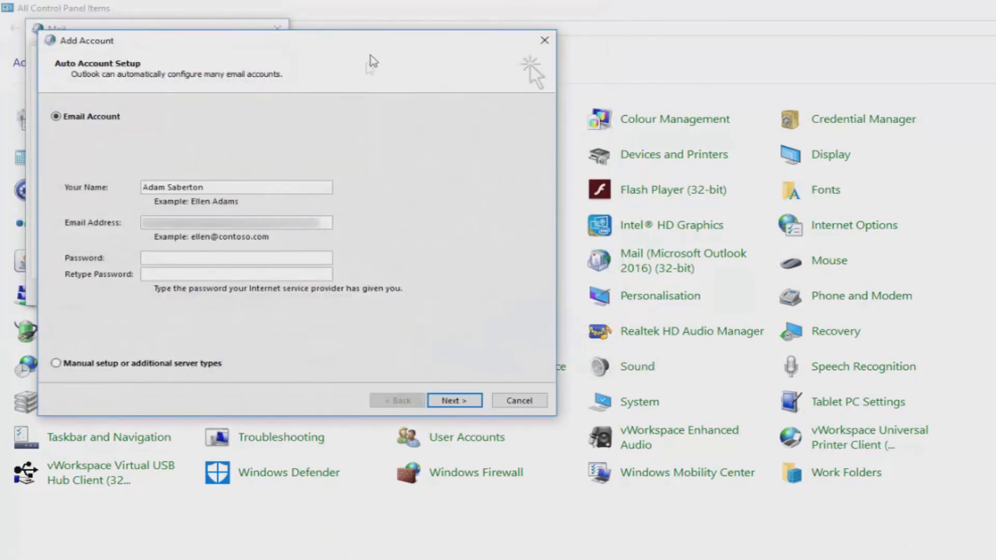
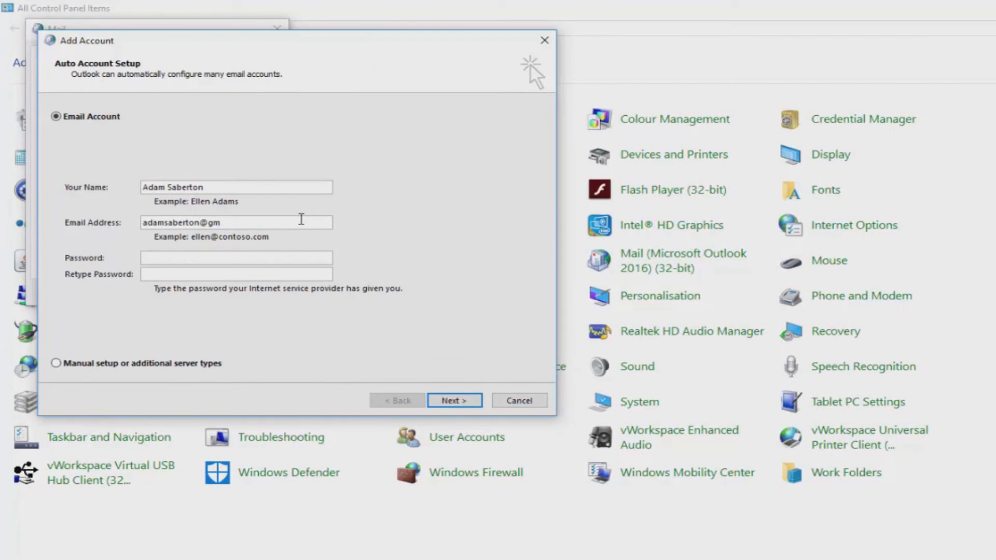
Add the Gmail address and password to the new profile and choose Always use this profile
type("*")
left_click(227, 280)
type("*********")
left_click(440, 401)
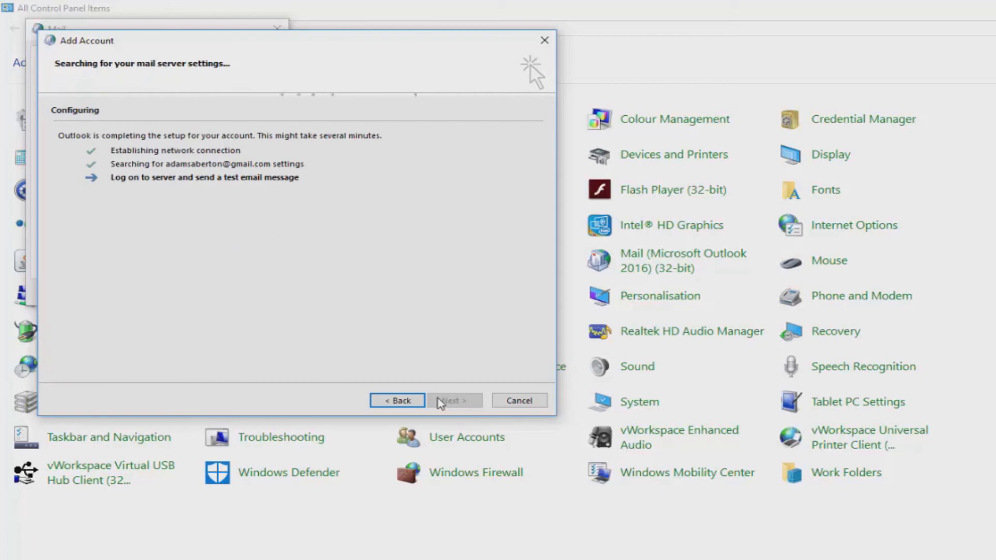
left_click(454, 401)
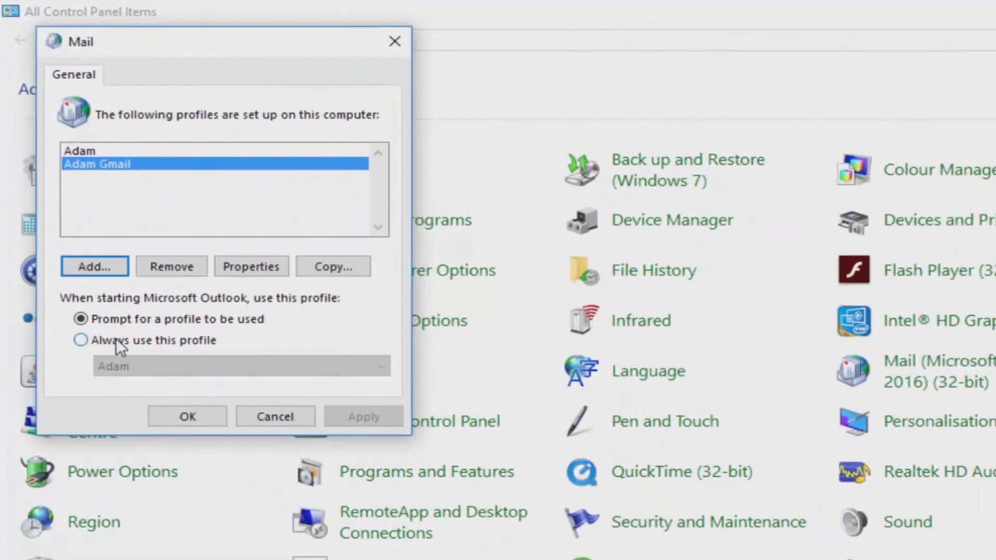
left_click(116, 338)
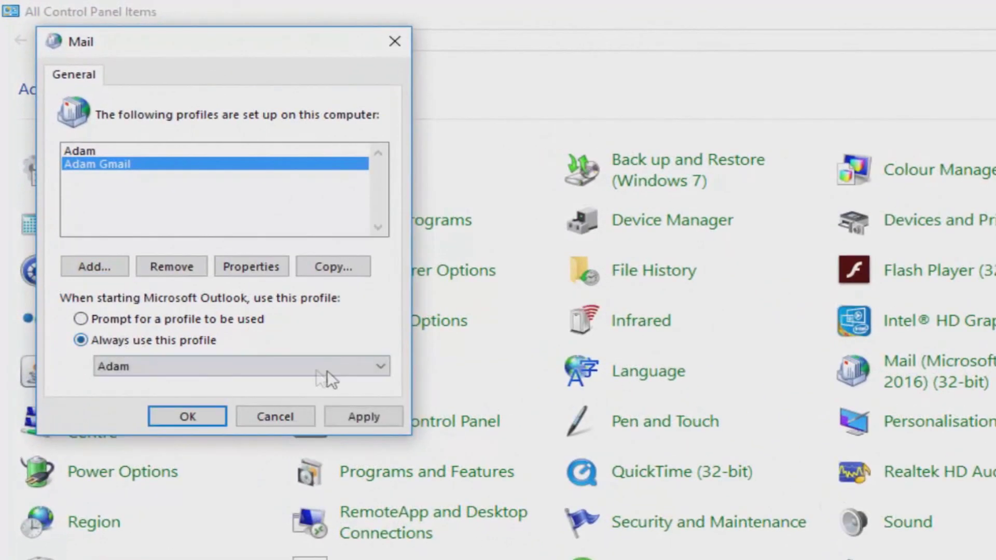
Set Gmail as the startup profile, then launch Outlook with the Gmail profile
left_click(384, 366)
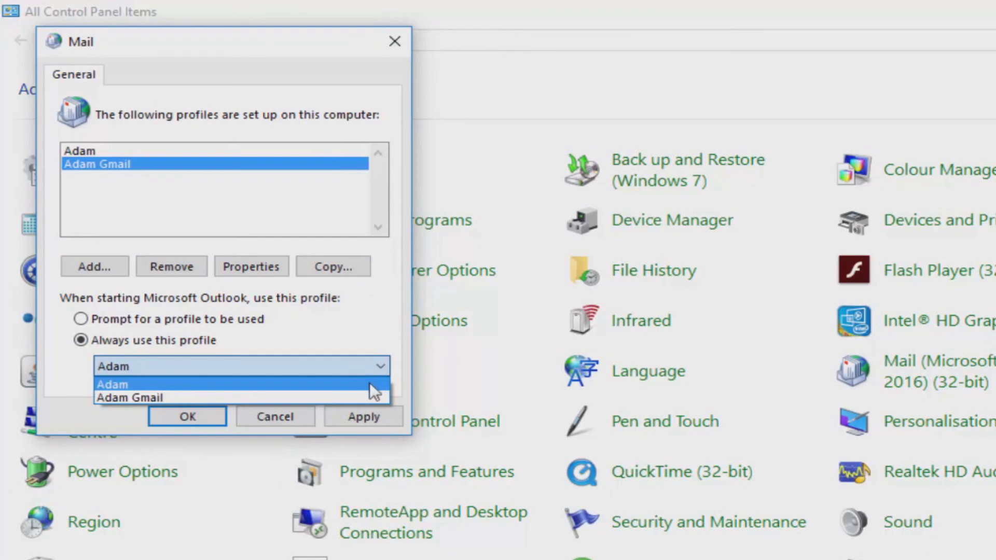
left_click(371, 398)
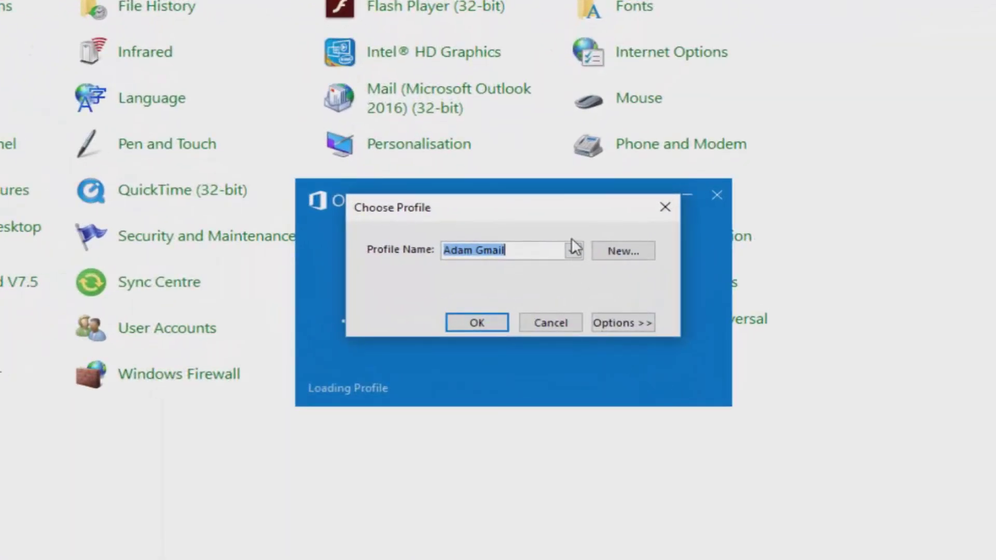
left_click(573, 251)
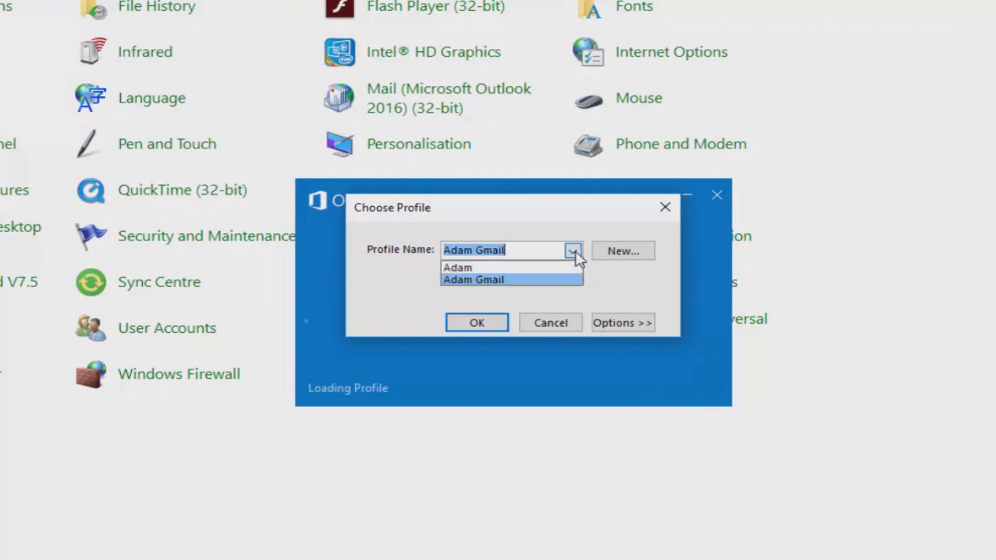
left_click(558, 267)
left_click(573, 251)
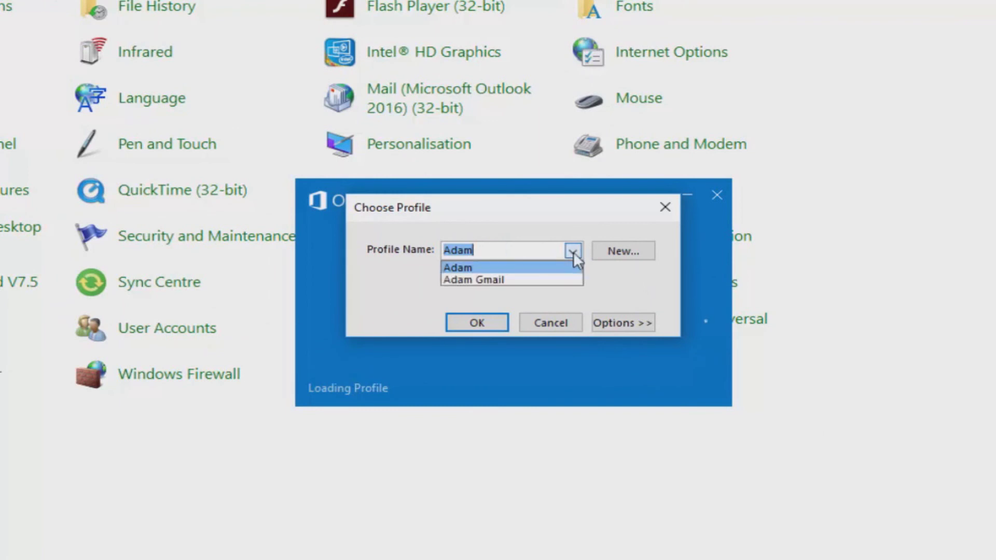
left_click(549, 280)
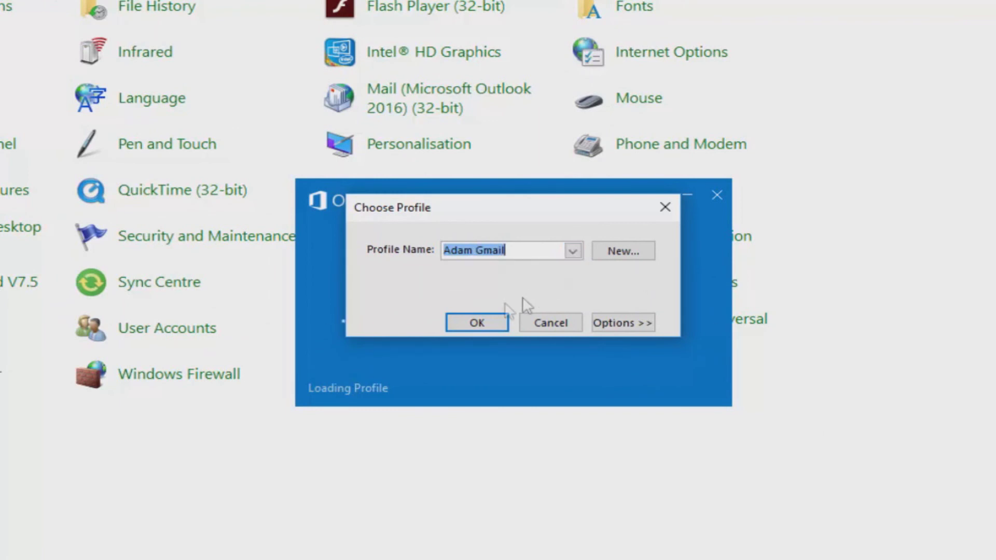
left_click(499, 325)
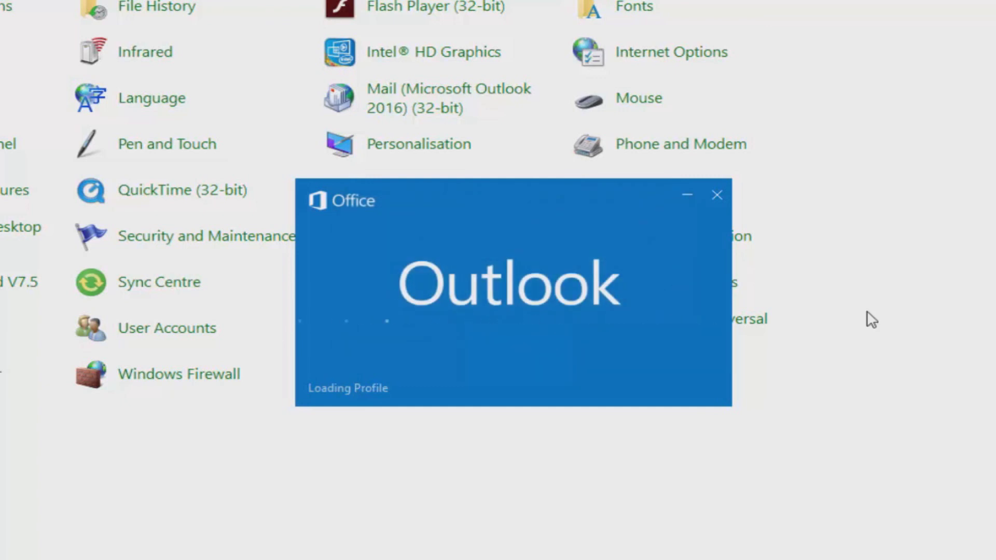